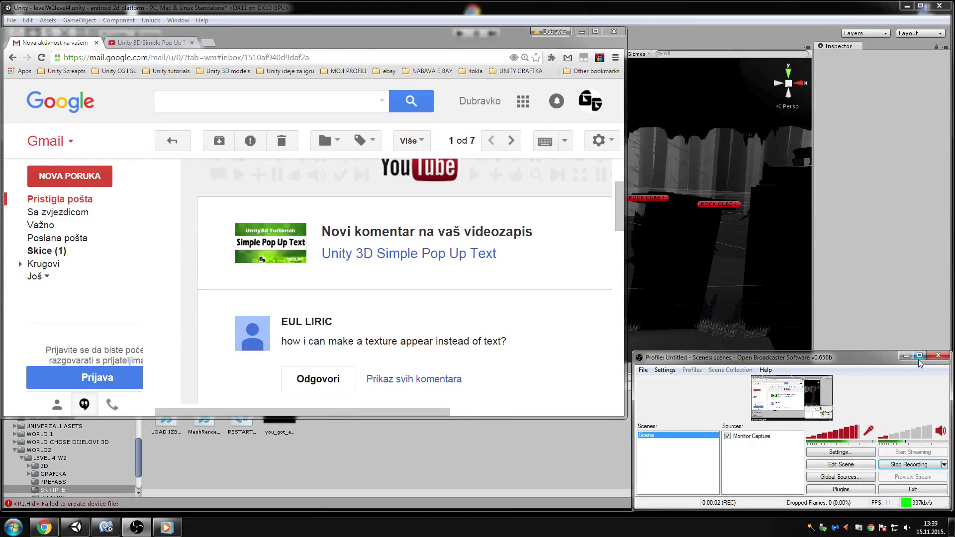
# Read the viewer's texture-instead-of-text comment across the Gmail and YouTube tabs, then minimise Chrome.
pyautogui.click(905, 356)
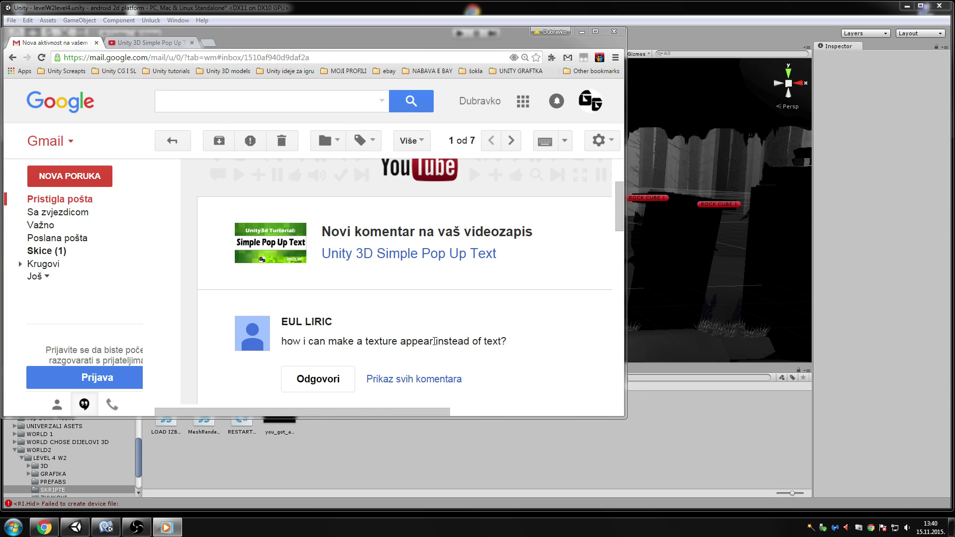
pyautogui.click(147, 44)
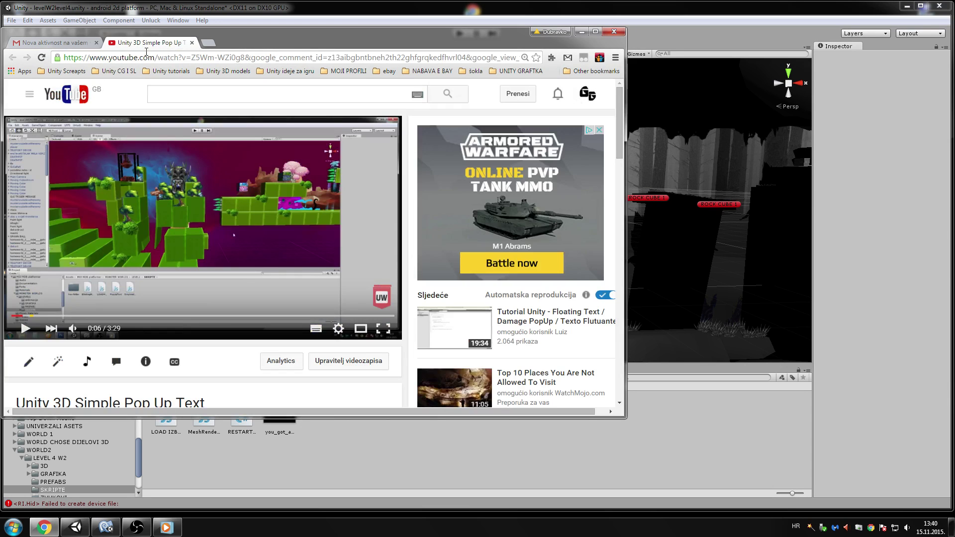
pyautogui.scroll(-1, 186, 285)
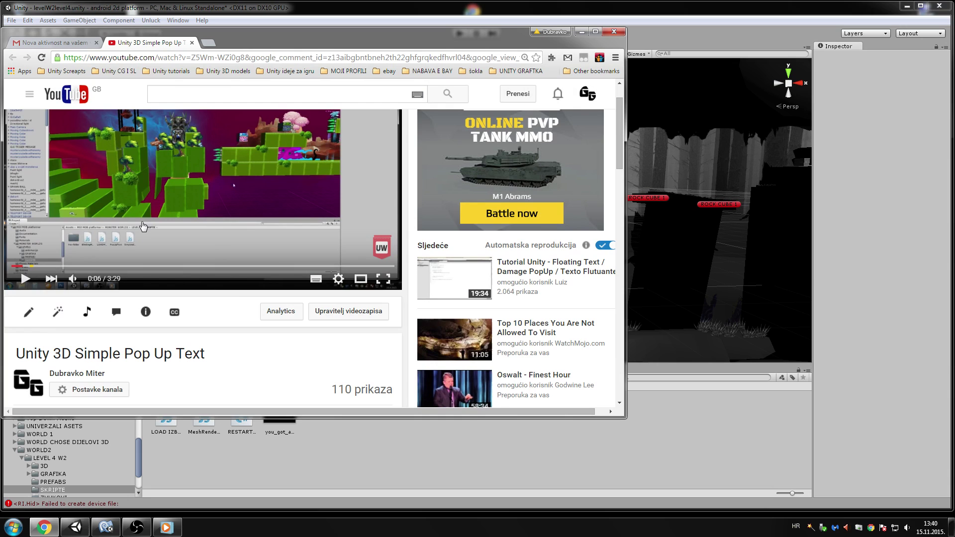
pyautogui.scroll(1, 197, 259)
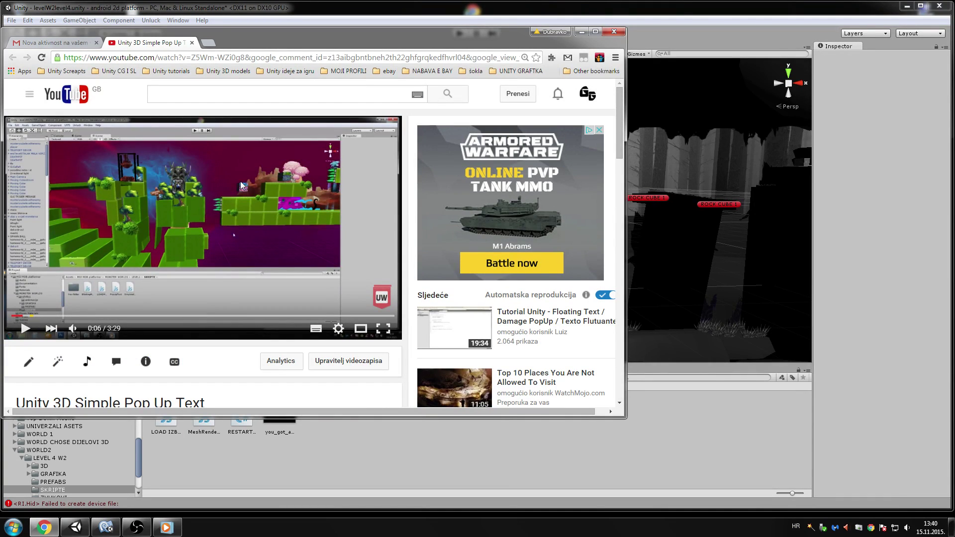
pyautogui.scroll(-1, 200, 358)
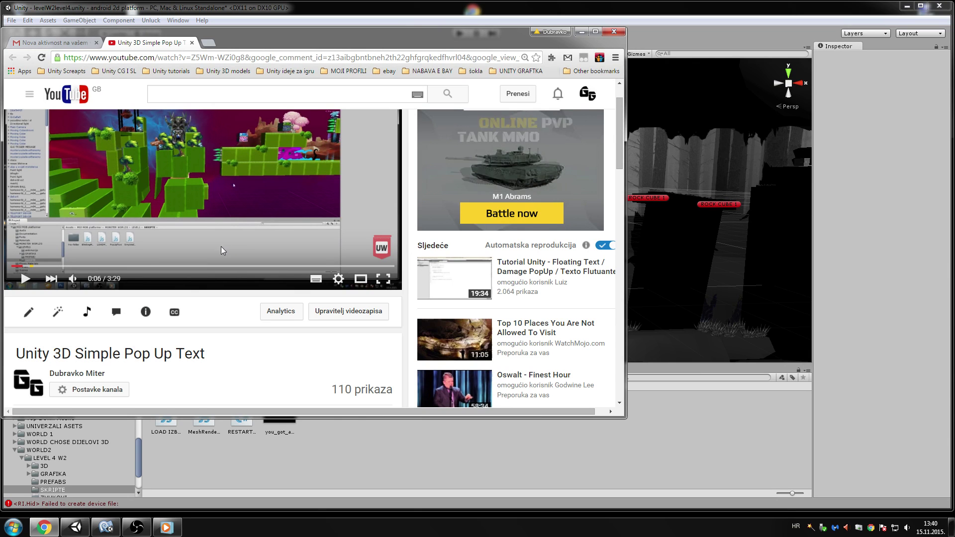
pyautogui.scroll(1, 221, 246)
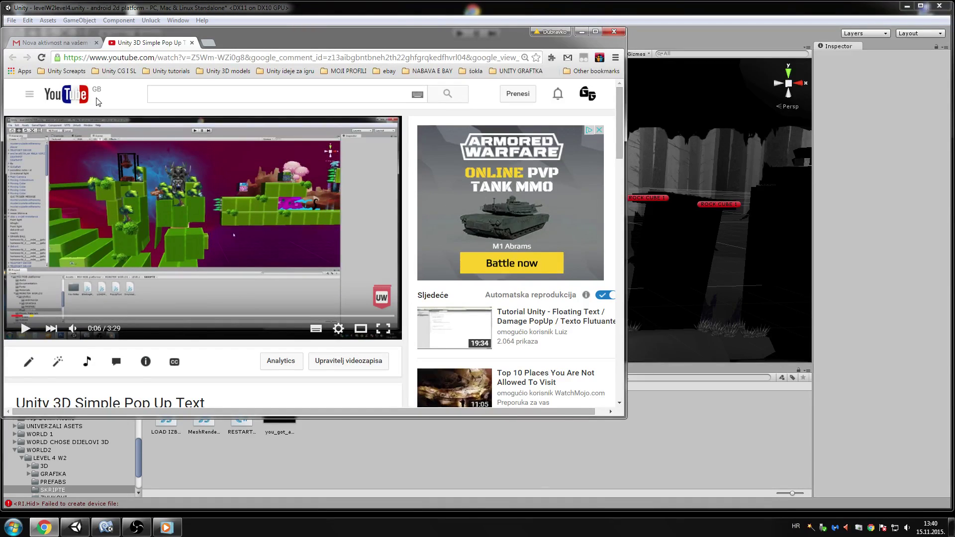
pyautogui.click(79, 42)
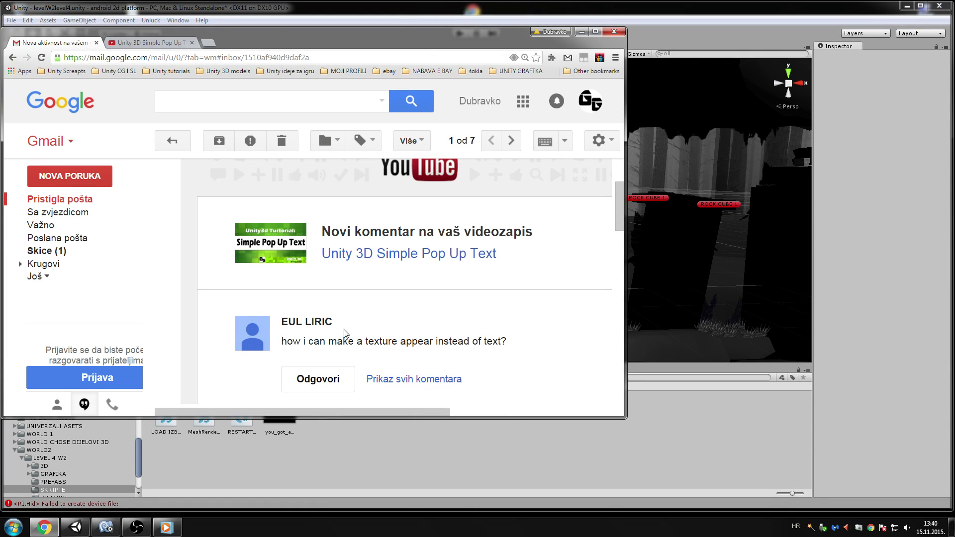
pyautogui.moveTo(288, 322); pyautogui.dragTo(315, 323)
pyautogui.click(297, 335)
pyautogui.click(581, 32)
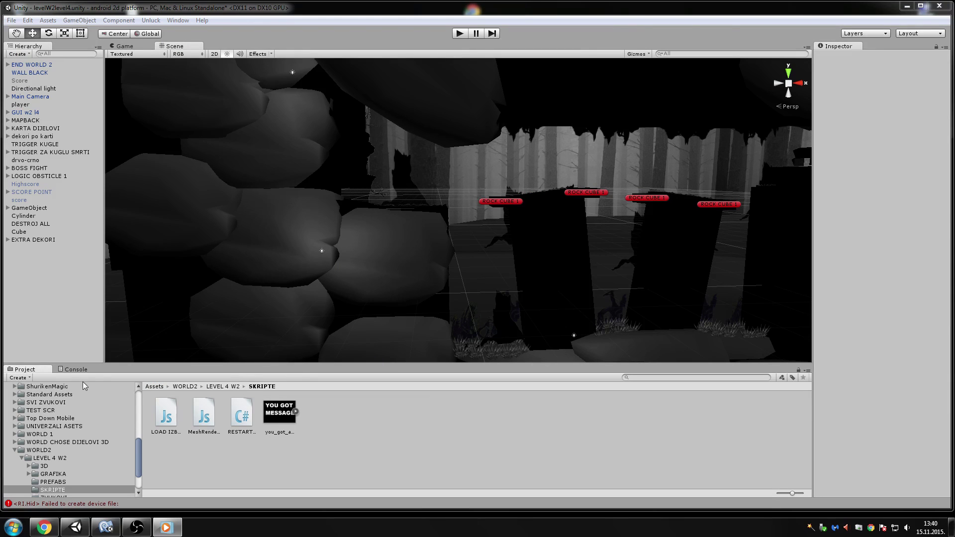
# Check the console, inspect the RESTART and MeshRendererPopUp scripts, then open the GameObject menu.
pyautogui.click(71, 370)
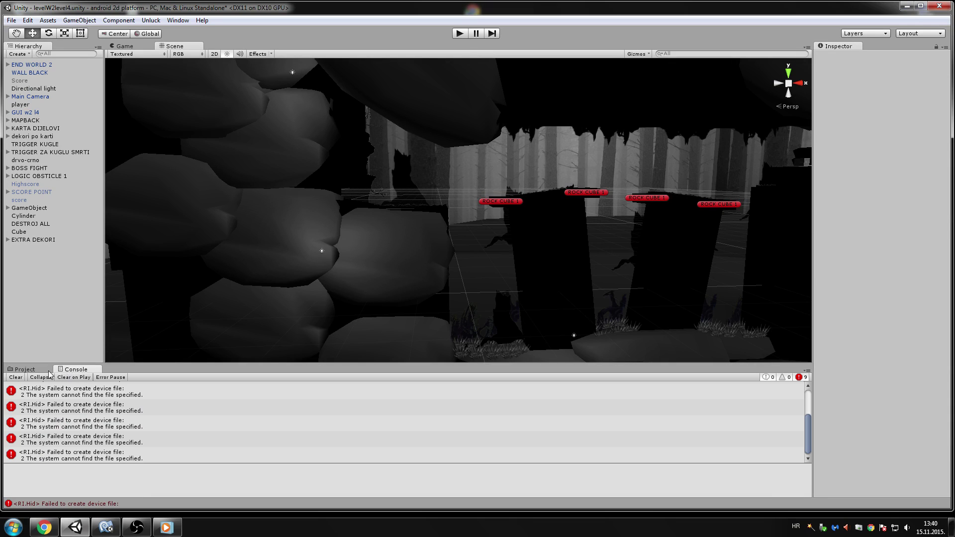
pyautogui.click(15, 379)
pyautogui.click(242, 415)
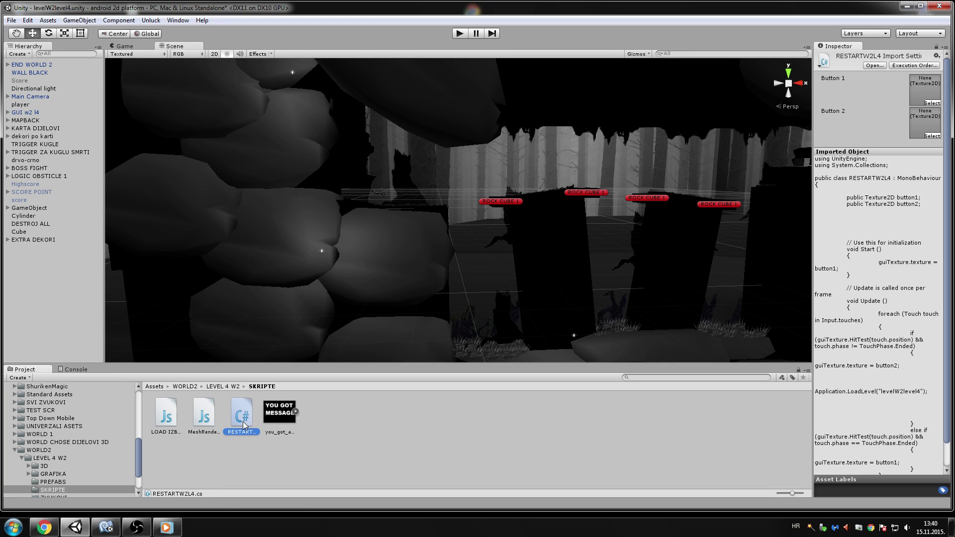
pyautogui.click(216, 432)
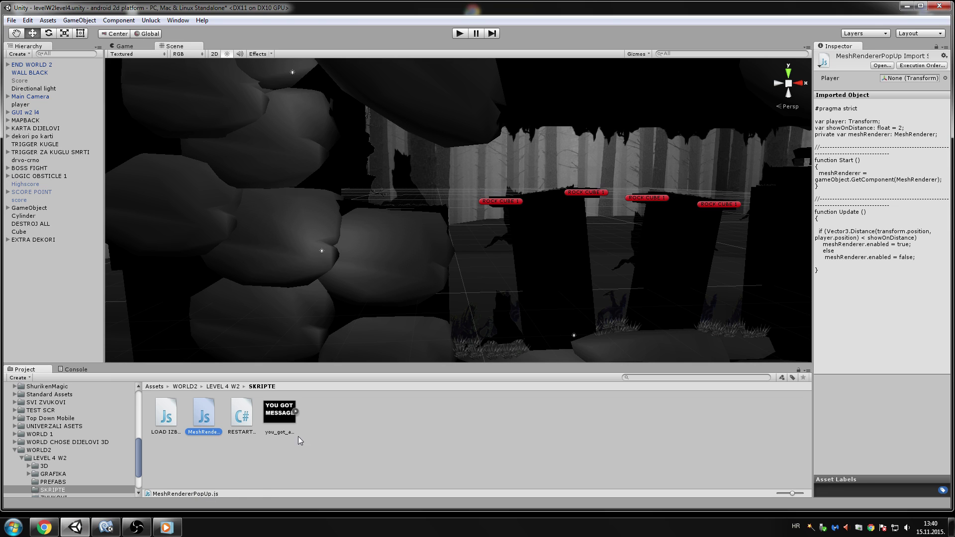
pyautogui.click(65, 23)
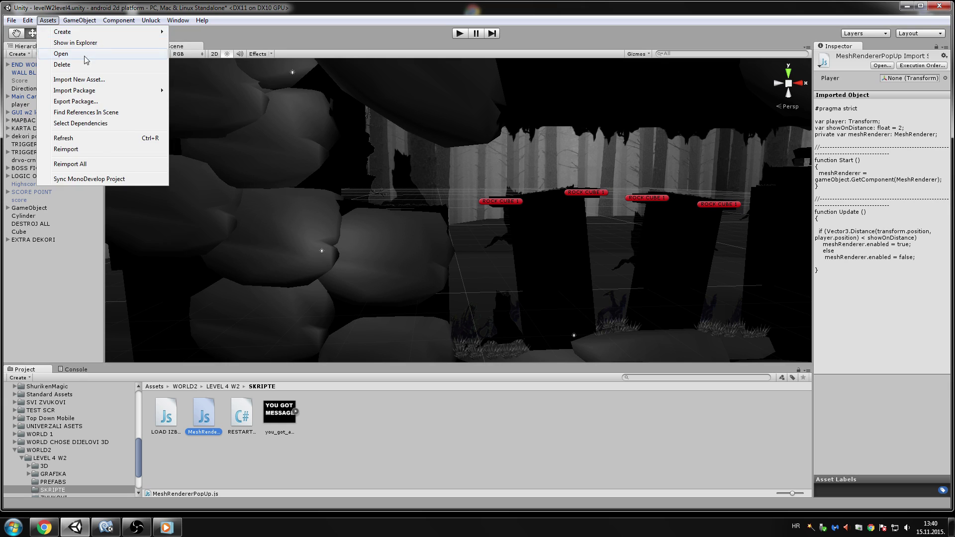
pyautogui.moveTo(120, 55)
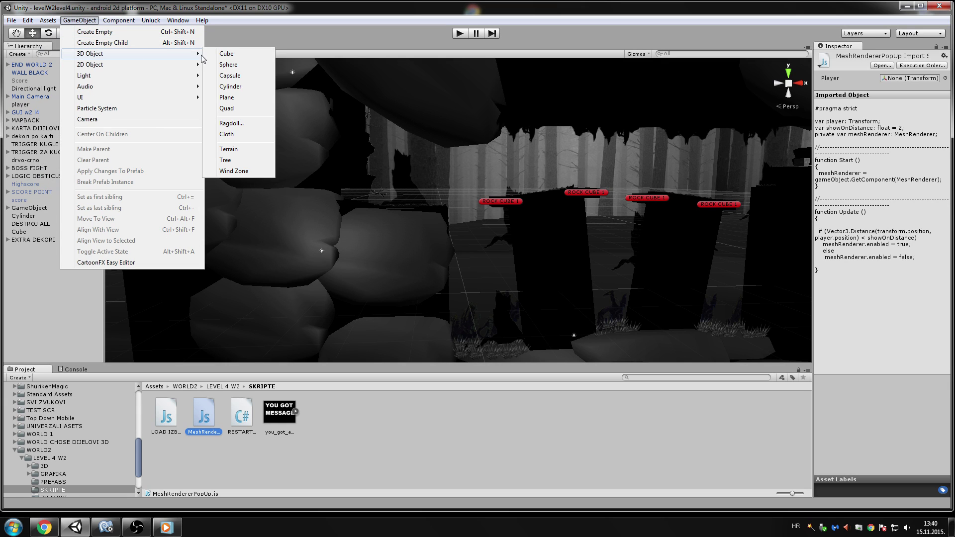
# Add a 3D plane, frame it, and lift it above the rock.
pyautogui.click(249, 108)
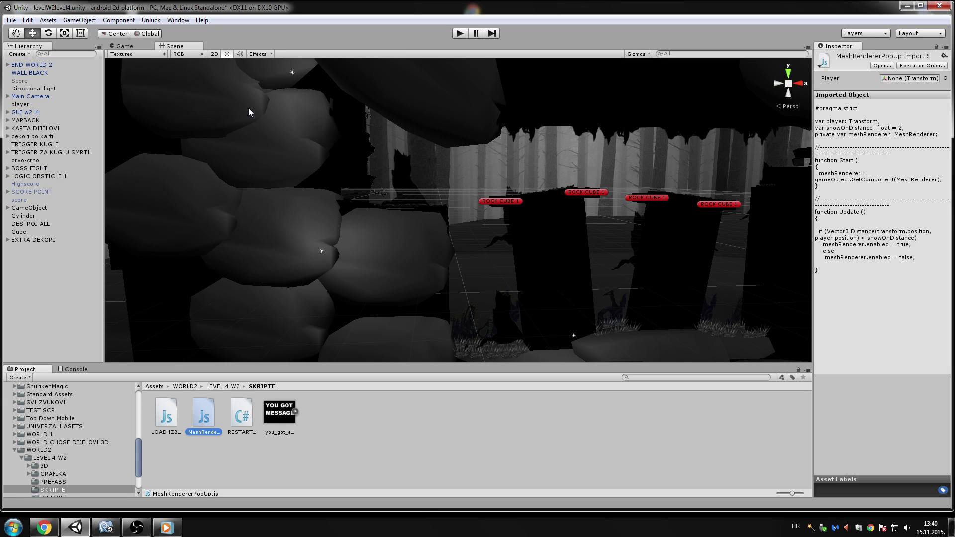
pyautogui.press('f')
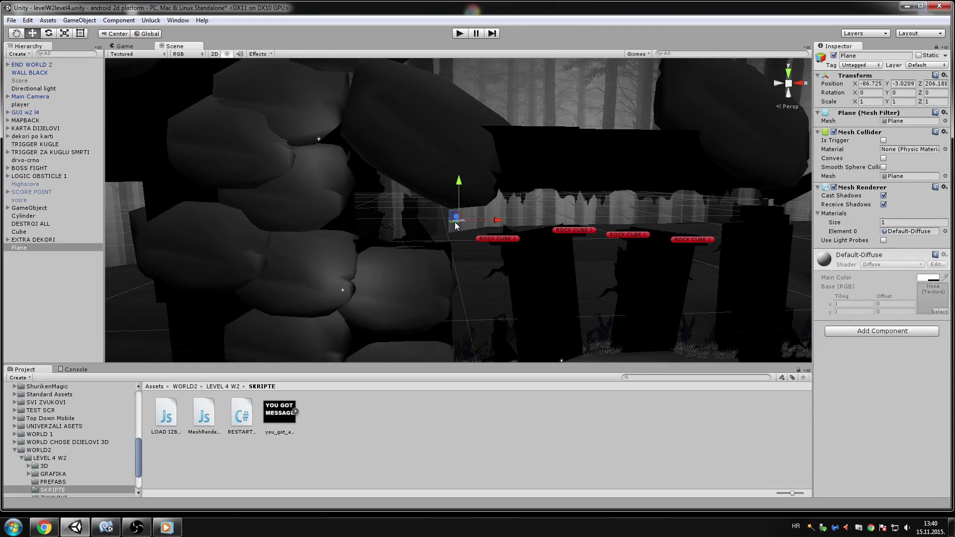
pyautogui.moveTo(455, 222); pyautogui.dragTo(423, 270)
pyautogui.scroll(2, 430, 271)
pyautogui.moveTo(430, 272); pyautogui.dragTo(432, 262, button='middle')
pyautogui.scroll(3, 431, 261)
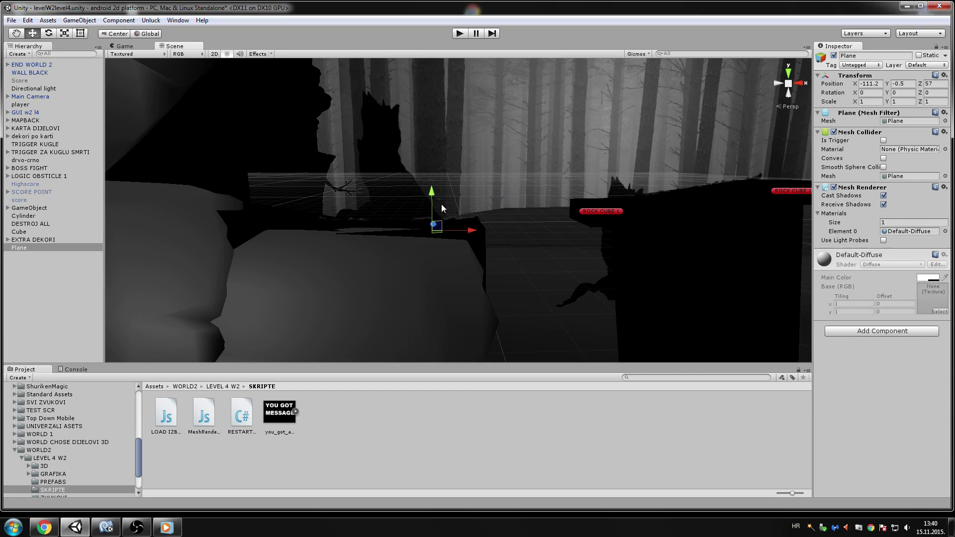
pyautogui.moveTo(433, 243)
pyautogui.mouseDown()
pyautogui.moveTo(441, 194)
pyautogui.moveTo(449, 242)
pyautogui.mouseUp()
pyautogui.moveTo(447, 226)
pyautogui.mouseDown()
pyautogui.moveTo(448, 203)
pyautogui.moveTo(452, 259)
pyautogui.mouseUp()
# Stand the plane upright with an X rotation of -90.
pyautogui.click(48, 33)
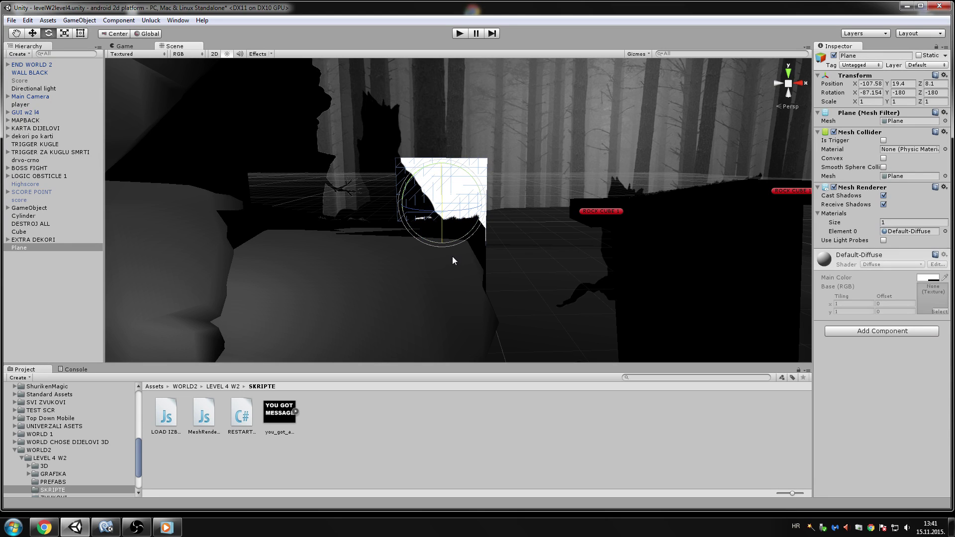
pyautogui.click(871, 93)
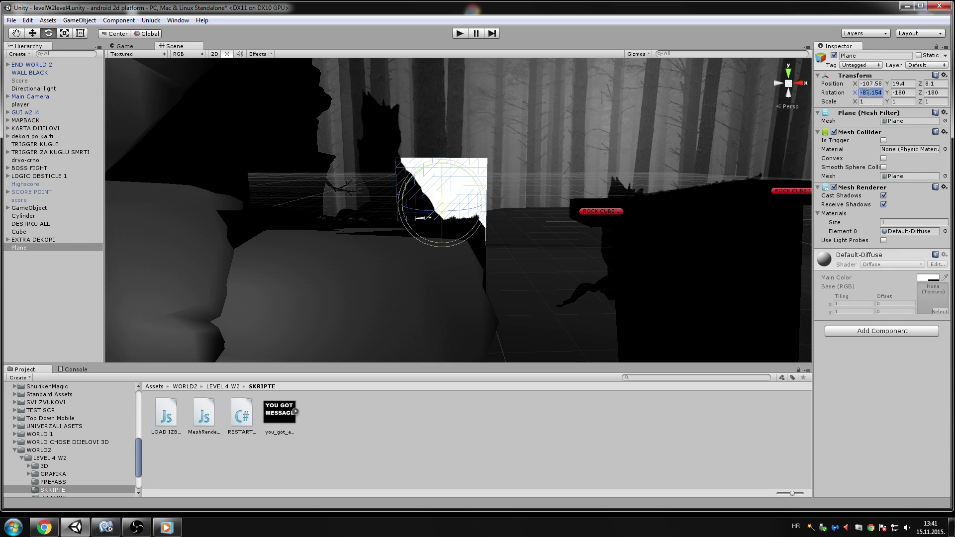
pyautogui.write('-90')
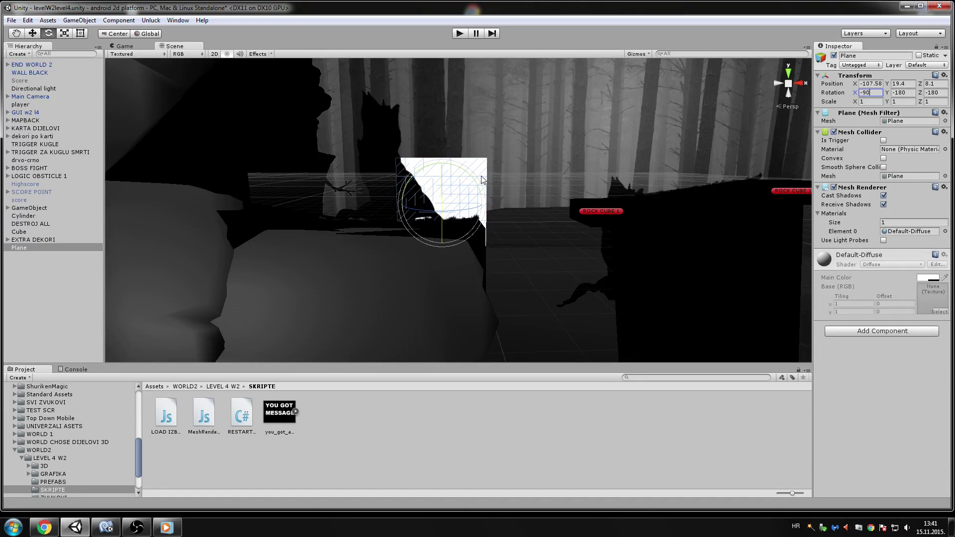
pyautogui.press('Return')
# Move the plane forward and up in front of the forest silhouettes.
pyautogui.press('w')
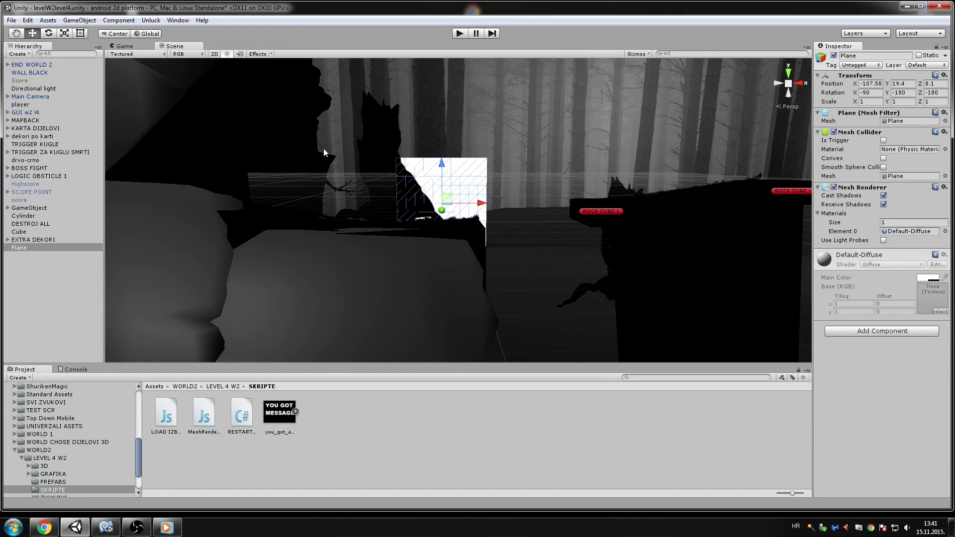
pyautogui.moveTo(324, 148); pyautogui.dragTo(504, 194, button='right')
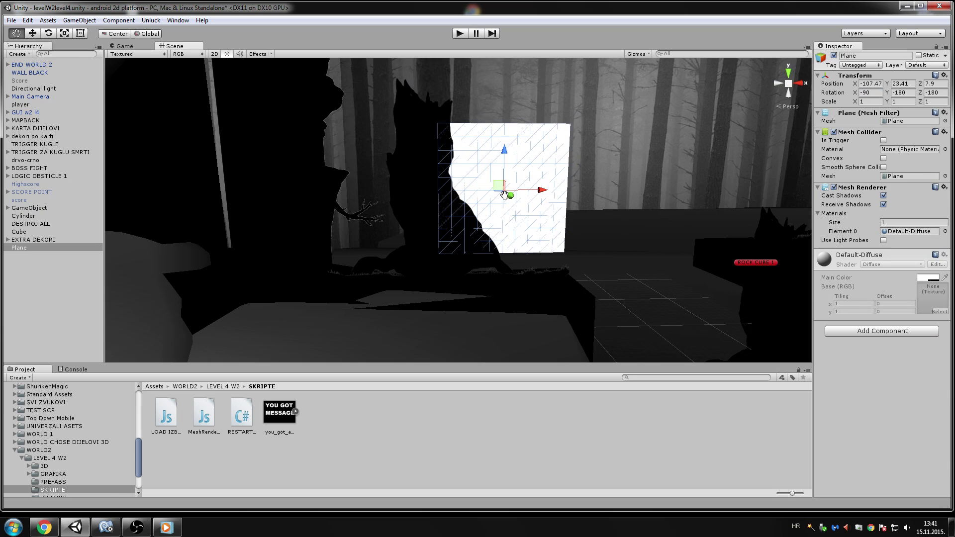
pyautogui.moveTo(504, 194); pyautogui.dragTo(503, 188, button='right')
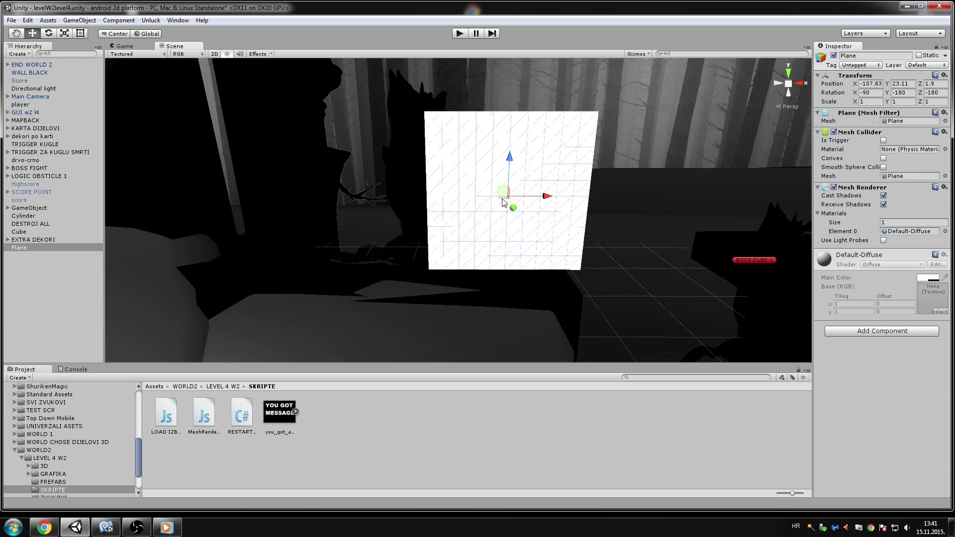
pyautogui.moveTo(503, 188)
pyautogui.mouseDown()
pyautogui.moveTo(510, 171)
pyautogui.moveTo(485, 160)
pyautogui.mouseUp()
pyautogui.scroll(-2, 509, 171)
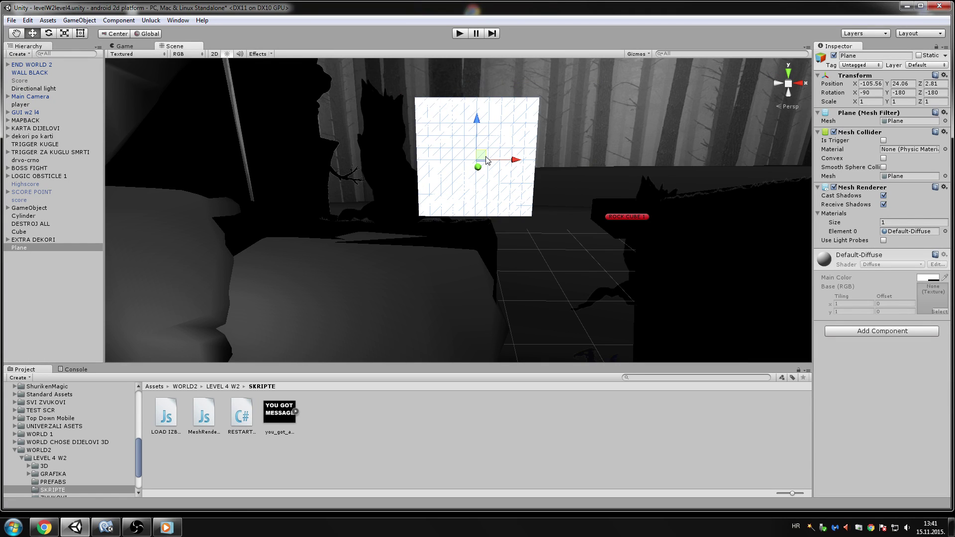
# Nudge the plane slightly and remove its Mesh Collider.
pyautogui.moveTo(486, 160); pyautogui.dragTo(496, 159)
pyautogui.rightClick(844, 132)
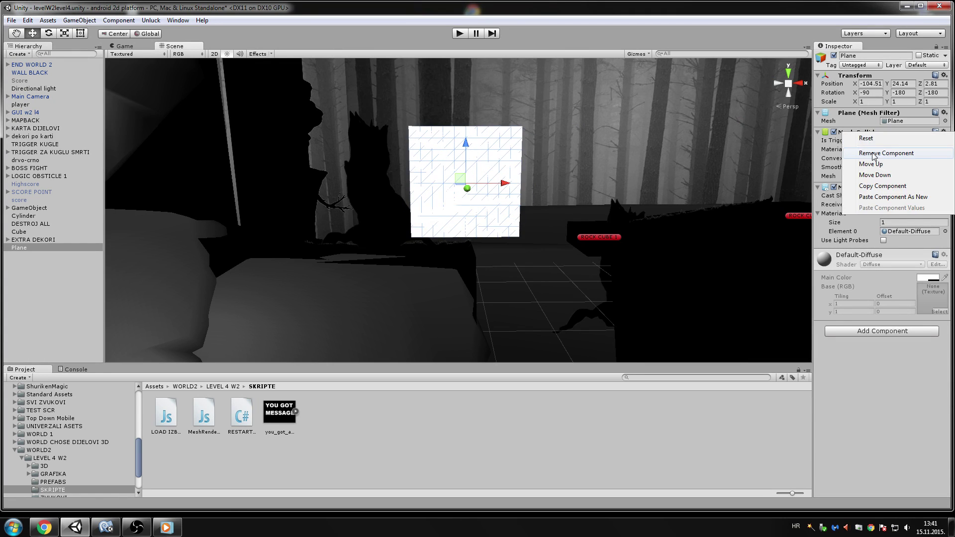
pyautogui.click(874, 154)
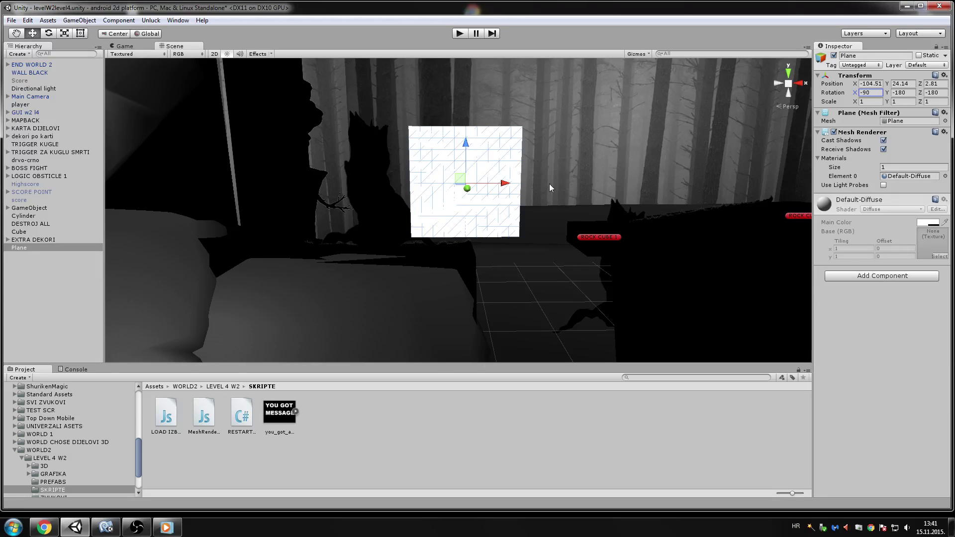
# Attach the MeshRendererPopUp script with Show On Distance 15 and the player assigned.
pyautogui.click(206, 422)
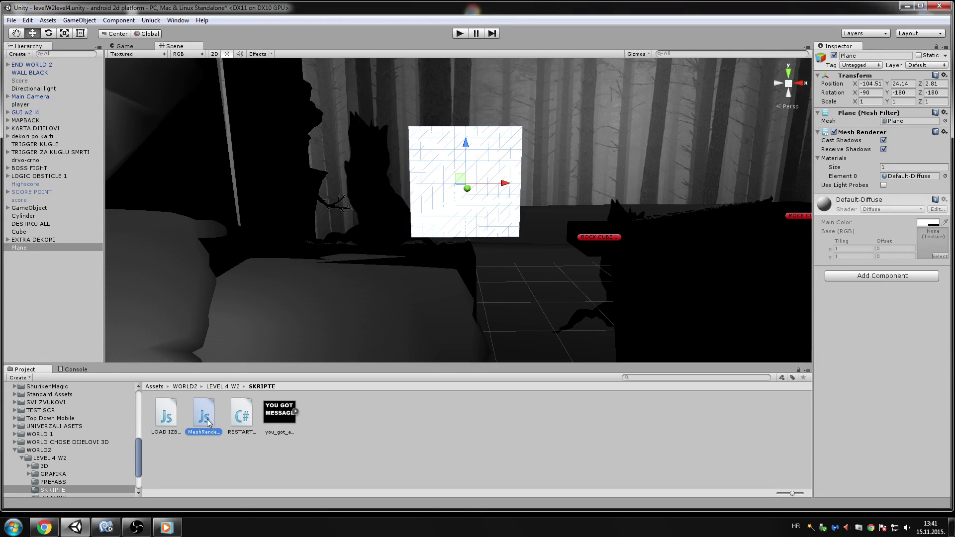
pyautogui.moveTo(207, 424); pyautogui.dragTo(889, 246)
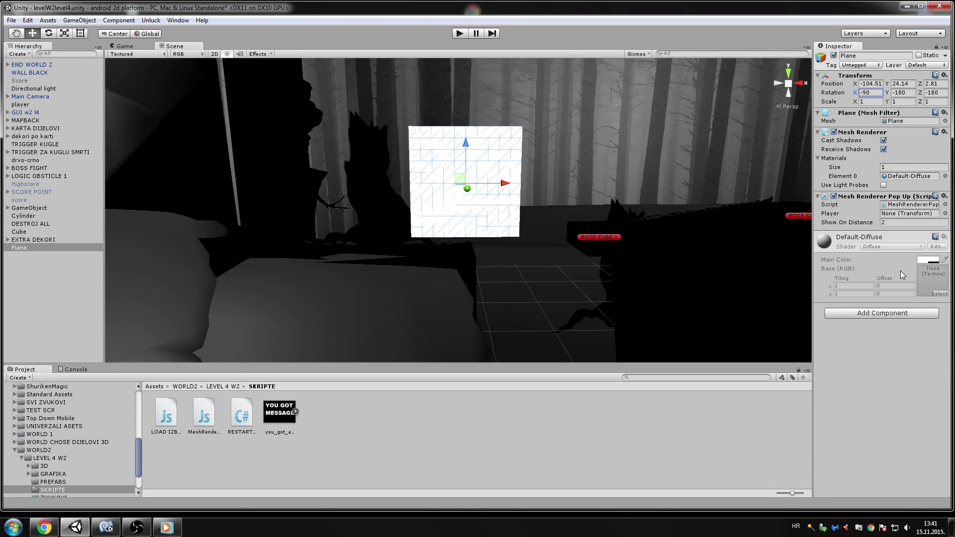
pyautogui.click(888, 222)
pyautogui.write('15')
pyautogui.click(878, 354)
pyautogui.moveTo(26, 105); pyautogui.dragTo(909, 213)
# Apply the you_got_a_message texture to the plane and rotate it upright toward the camera.
pyautogui.click(276, 420)
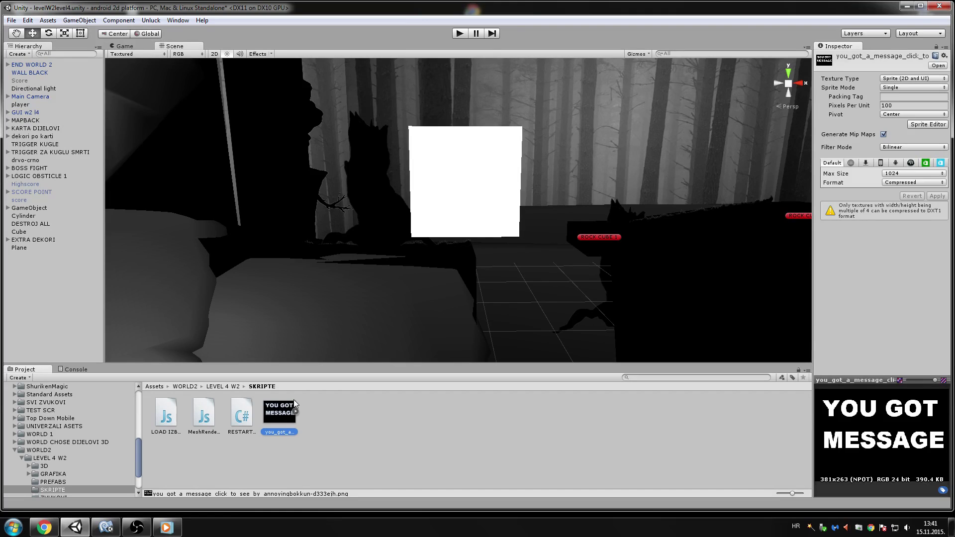
pyautogui.click(492, 192)
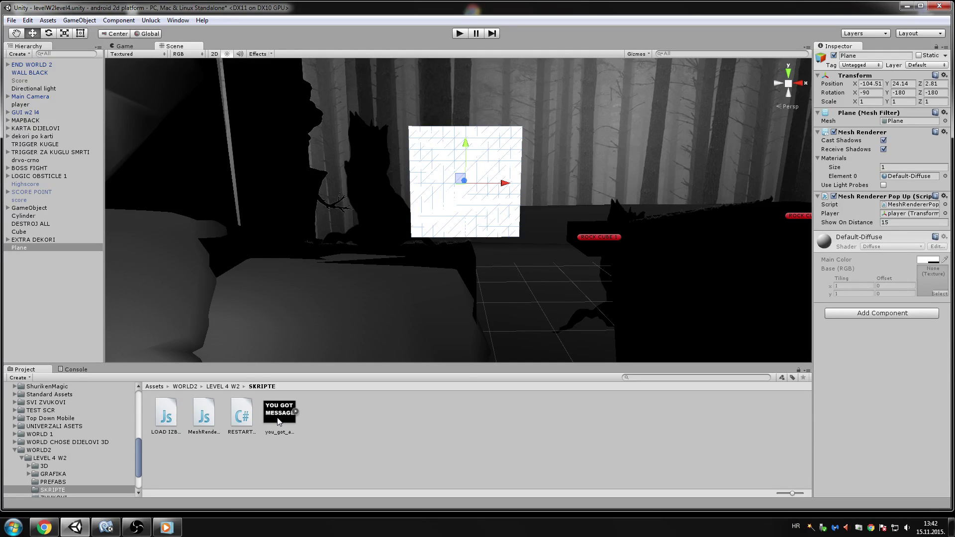
pyautogui.moveTo(279, 422); pyautogui.dragTo(403, 415)
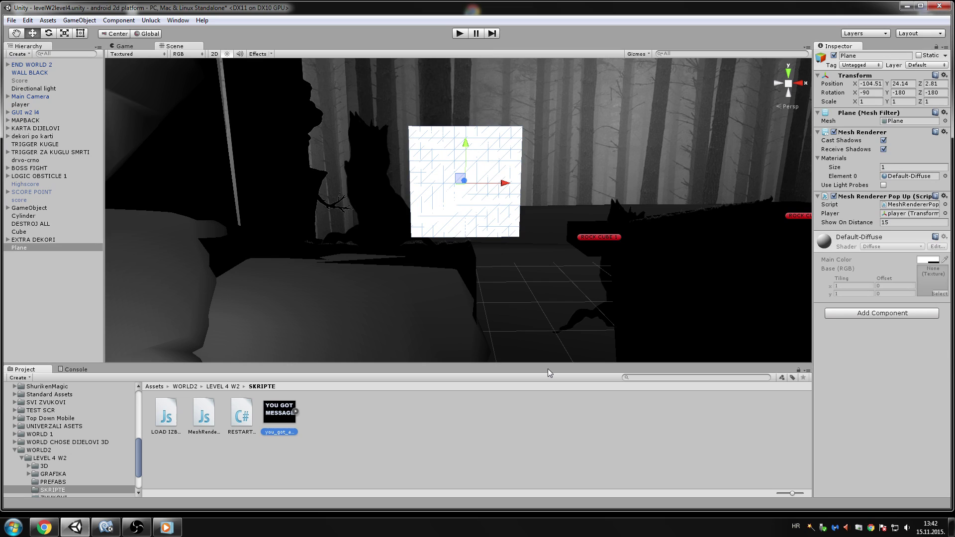
pyautogui.moveTo(548, 369); pyautogui.dragTo(441, 151)
pyautogui.press('e')
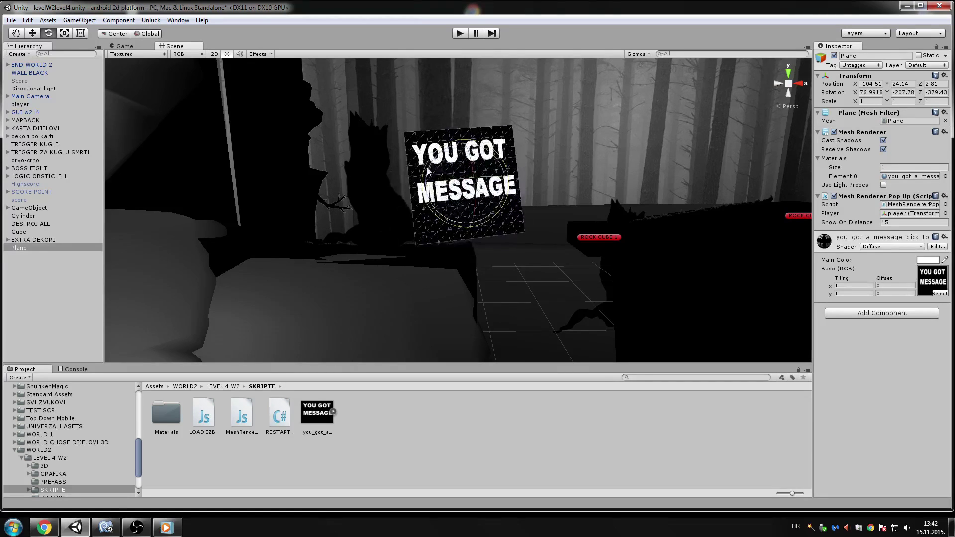
pyautogui.moveTo(440, 152); pyautogui.dragTo(433, 172)
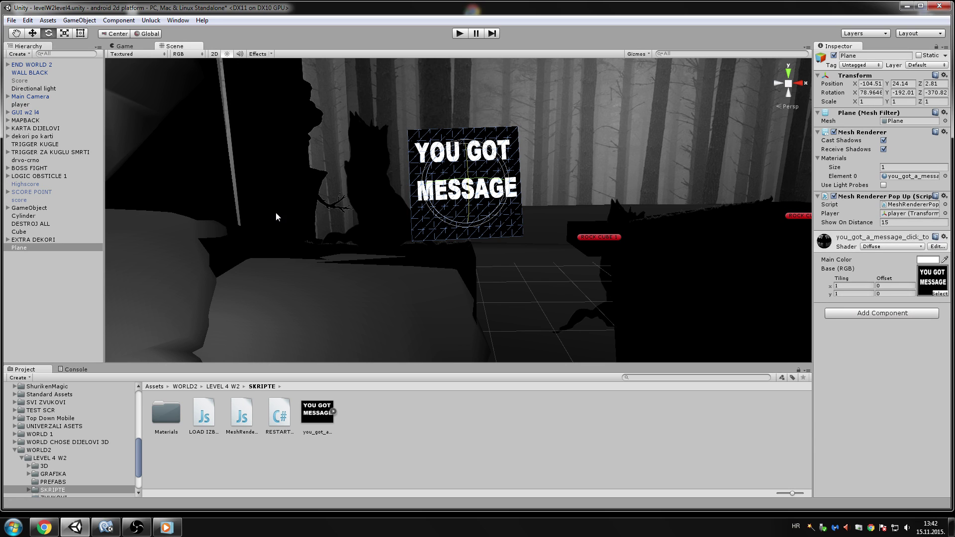
pyautogui.scroll(-3, 275, 213)
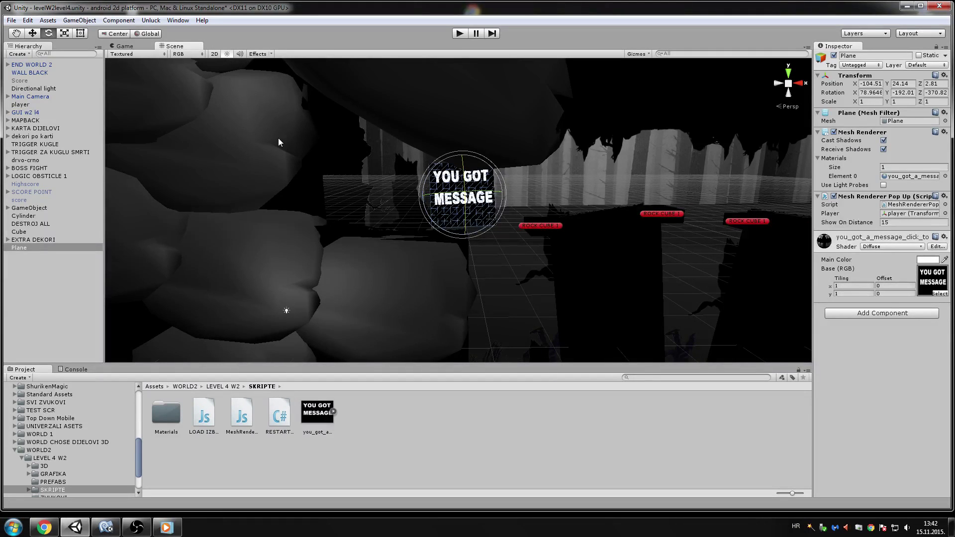
pyautogui.scroll(-5, 438, 216)
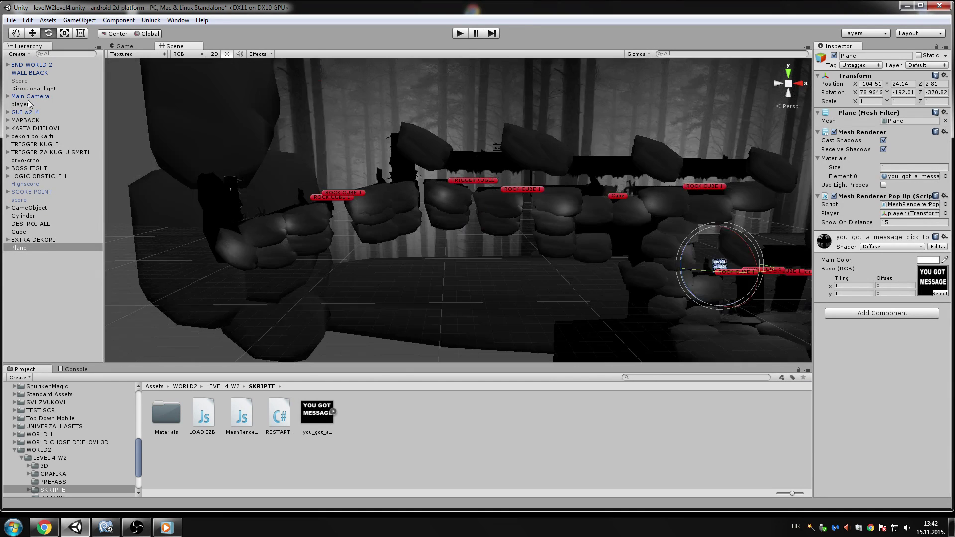
# Select the player, switch to the Move tool, and enter Play mode.
pyautogui.click(20, 104)
pyautogui.press('w')
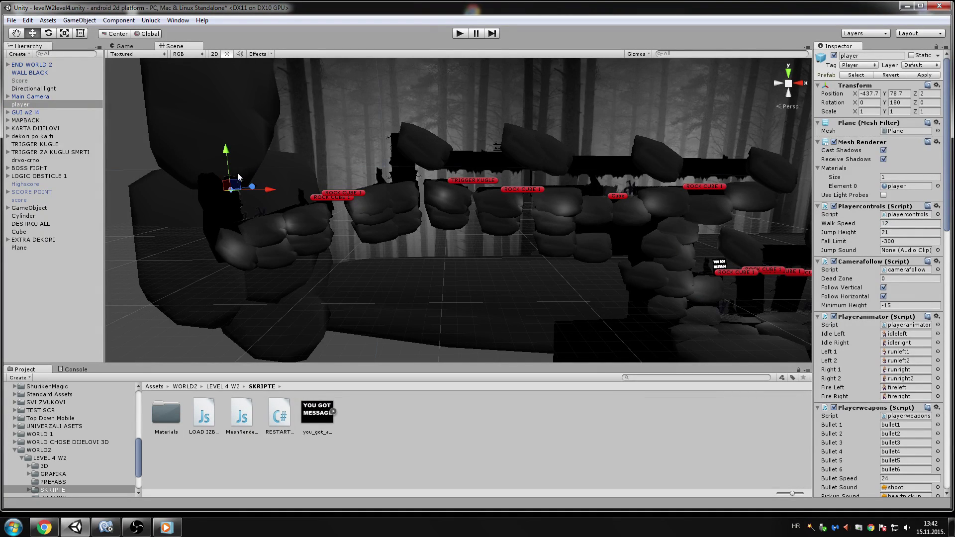
pyautogui.click(460, 33)
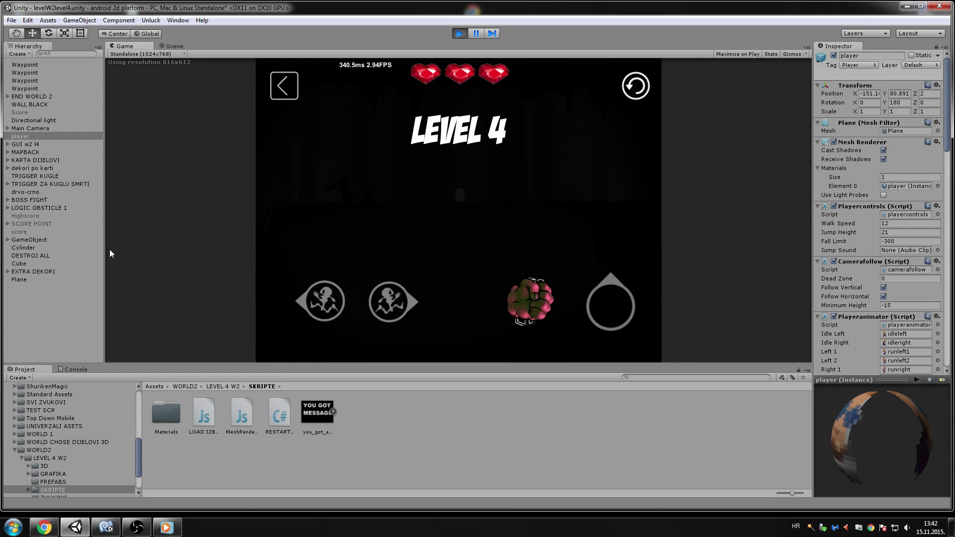
# Walk the player near the plane until YOU GOT MESSAGE appears, stop play, and return to Chrome.
pyautogui.click(68, 279)
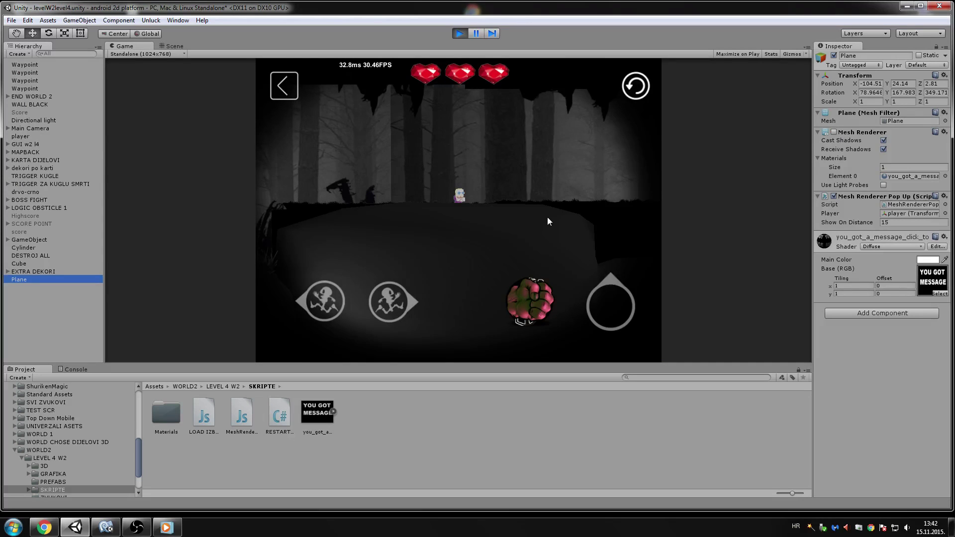
pyautogui.click(558, 246)
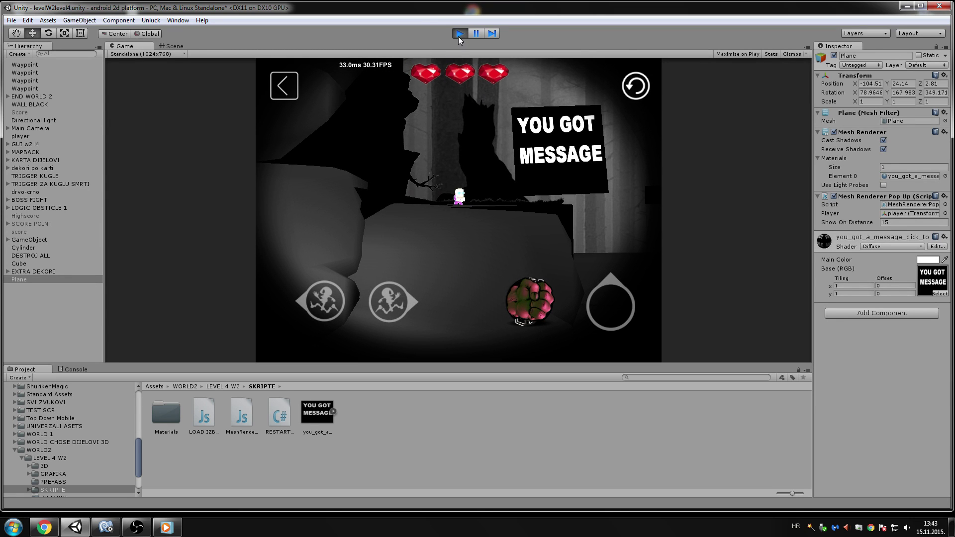
pyautogui.click(459, 37)
pyautogui.click(44, 527)
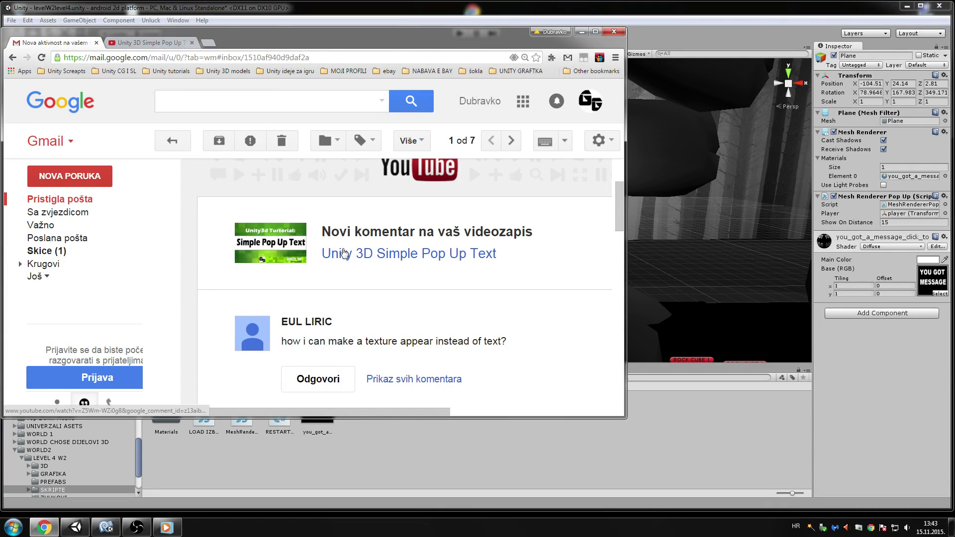
# Open the 'Unity 3D Simple Pop Up Text' YouTube video from the Gmail notification link.
pyautogui.click(343, 254)
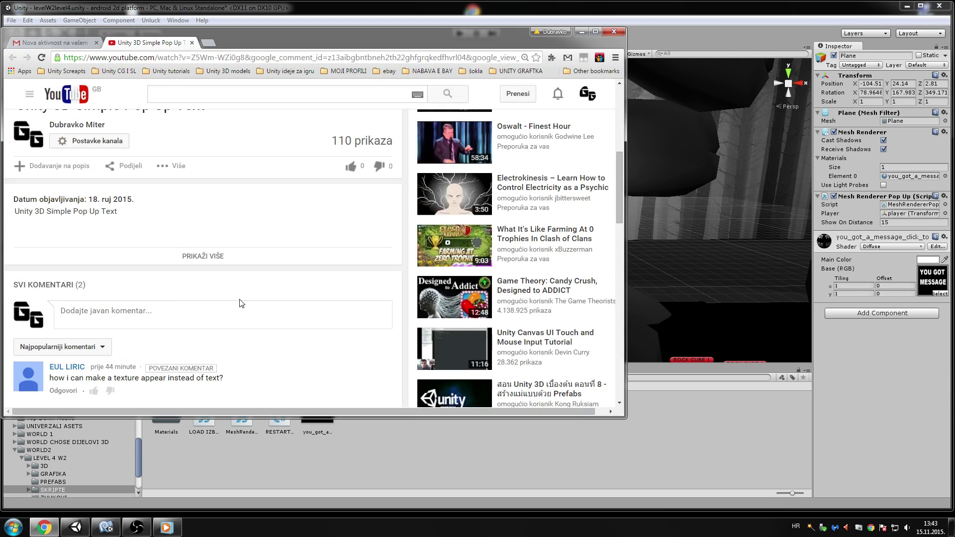